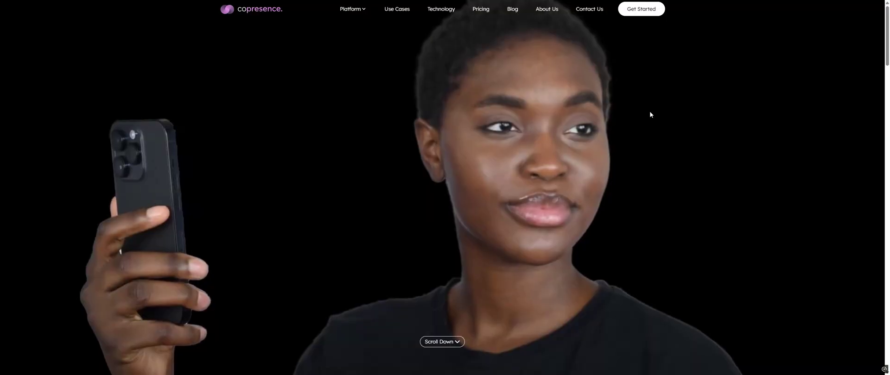
Open the Copresence web app from the website and download the And3 avatar.
mouse_move(354, 10)
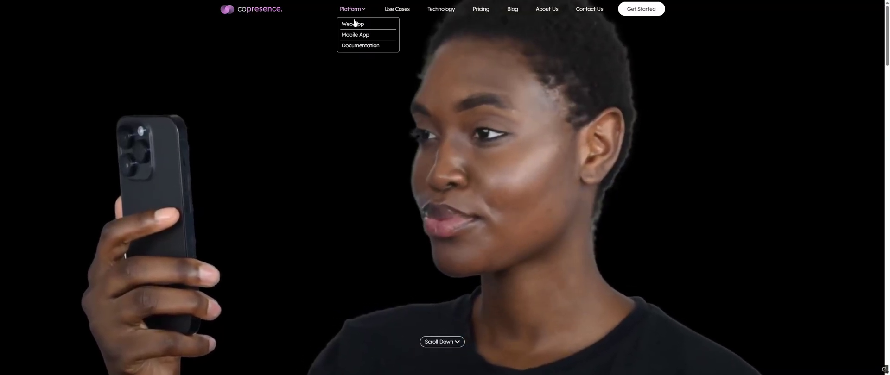
left_click(351, 24)
left_click(670, 93)
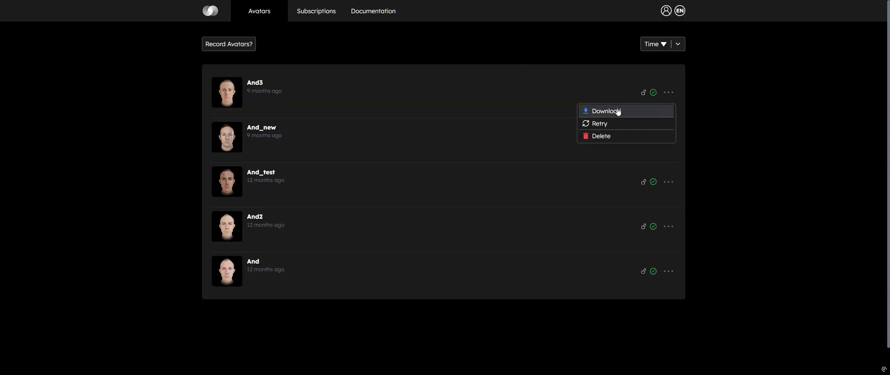
left_click(605, 111)
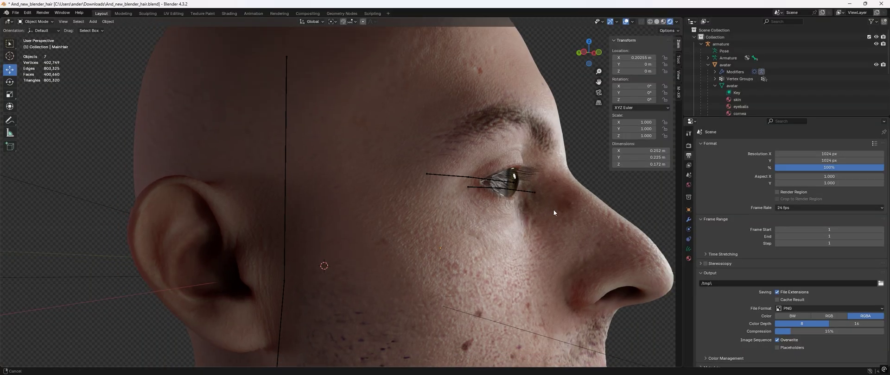
In Blender, undo the last two operations on the MainHair object beside the avatar's head.
middle_click_drag(553, 210, 324, 250)
scroll(318, 251, "down", 3)
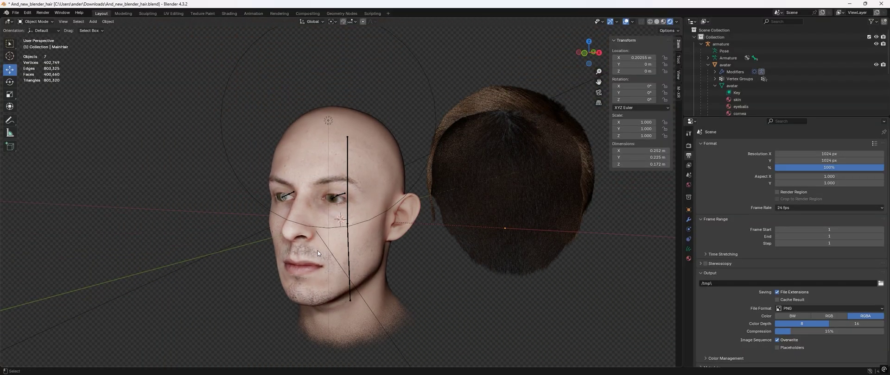
key("ctrl+z")
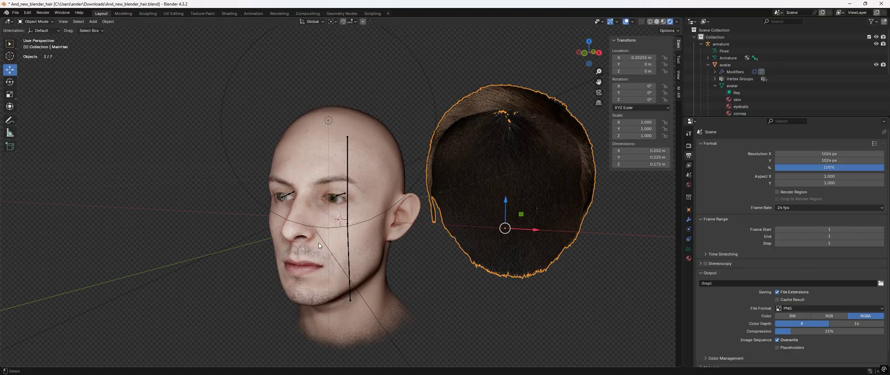
key("ctrl+z")
middle_click_drag(399, 244, 391, 178)
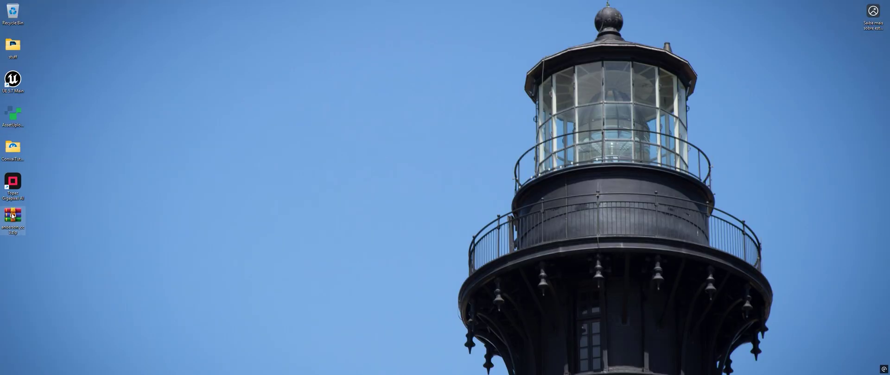
Extract the downloaded avatar archive on the desktop and open the extracted folder.
right_click(20, 216)
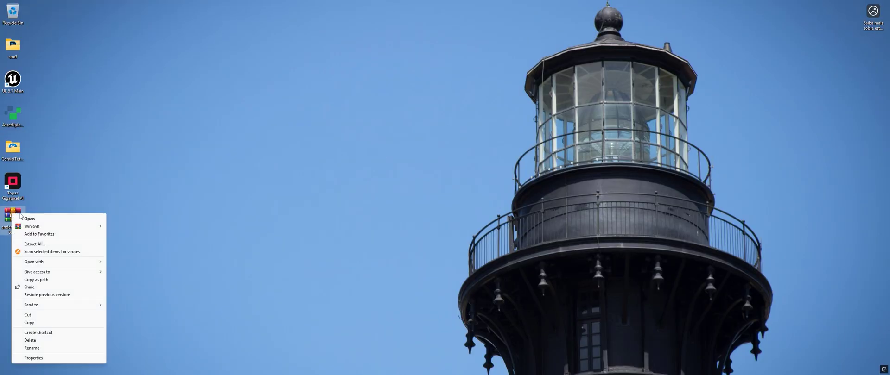
mouse_move(96, 229)
left_click(167, 245)
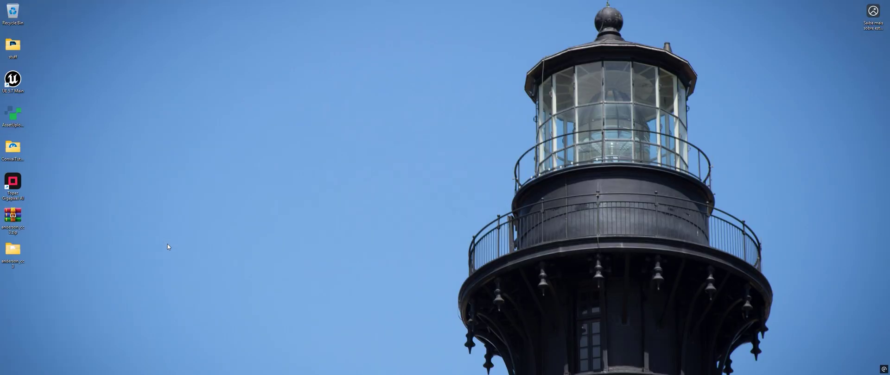
double_click(12, 251)
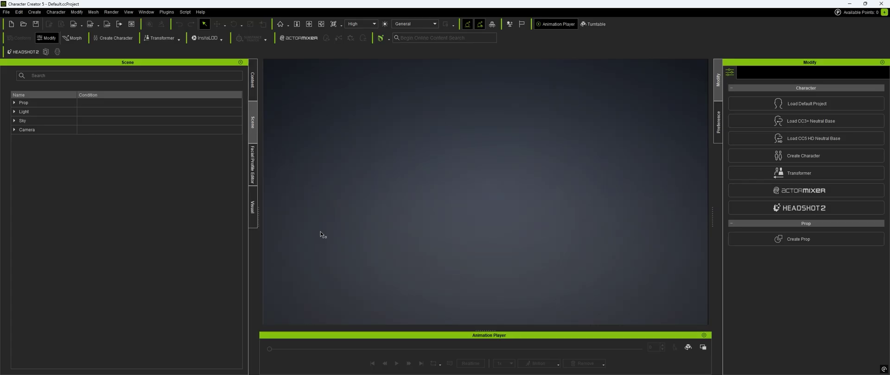
In Character Creator 5, import the FBX from the extracted avatar folder as a prop, keeping its original frame rate.
left_click(6, 12)
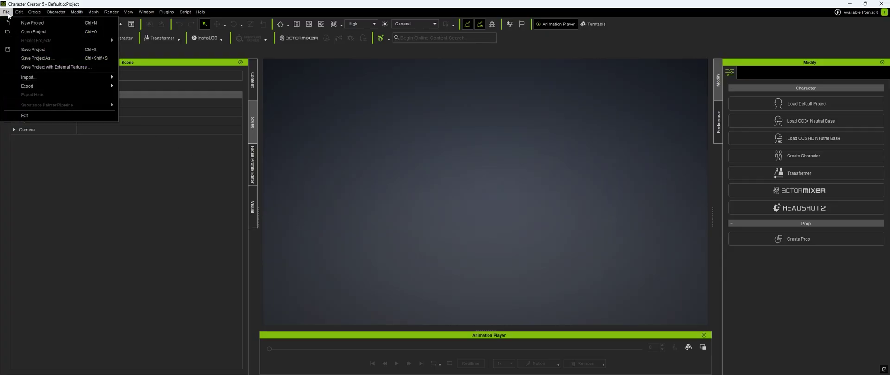
mouse_move(106, 80)
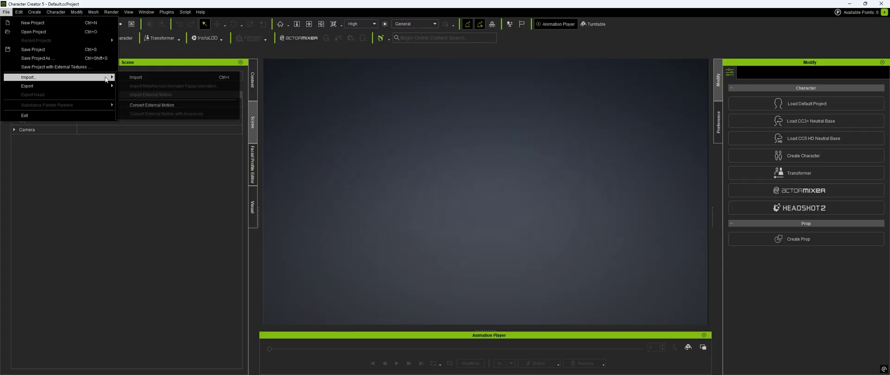
left_click(175, 79)
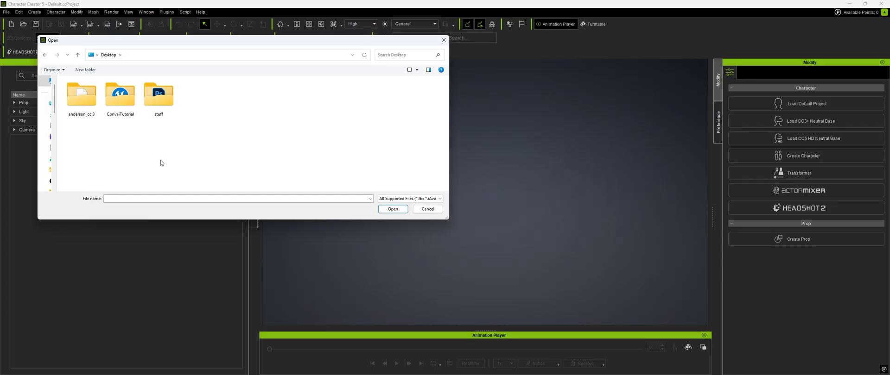
double_click(82, 100)
double_click(81, 90)
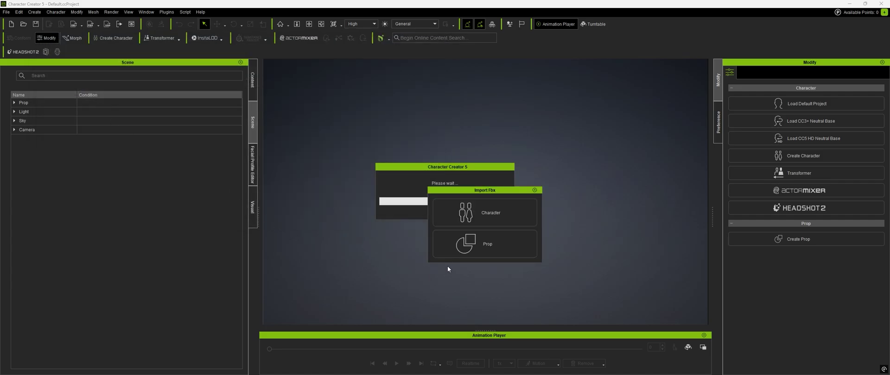
left_click(505, 247)
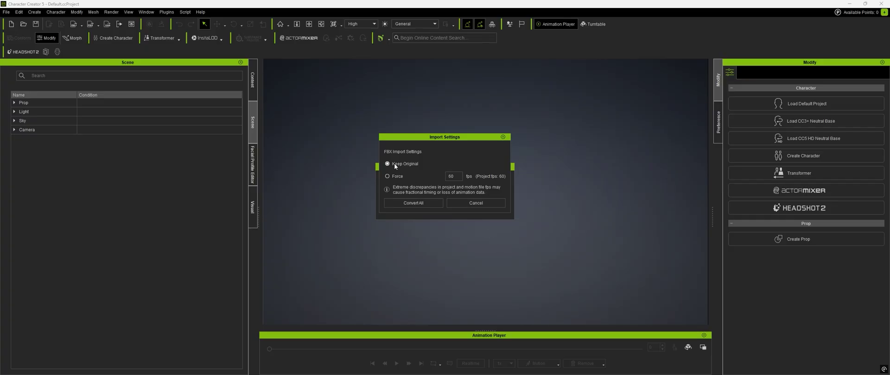
left_click(410, 202)
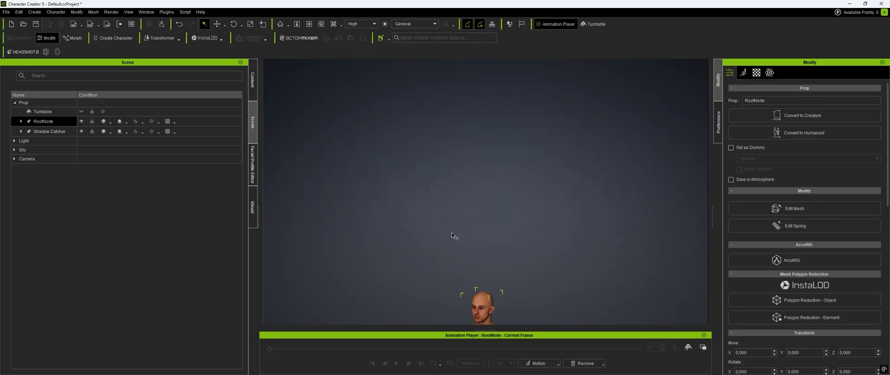
left_click(328, 150)
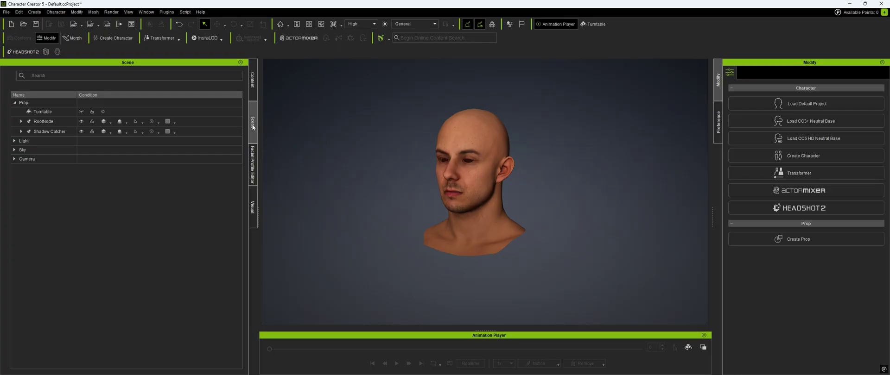
Select the RootNode head prop and start Headshot 2 head generation in Mesh mode.
left_click(46, 122)
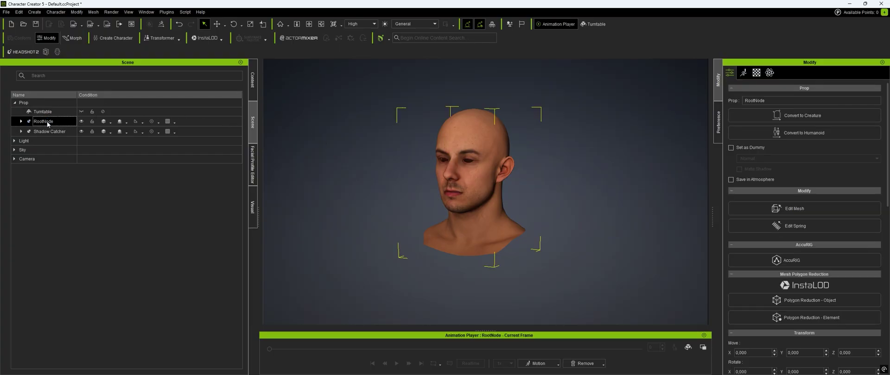
left_click(29, 52)
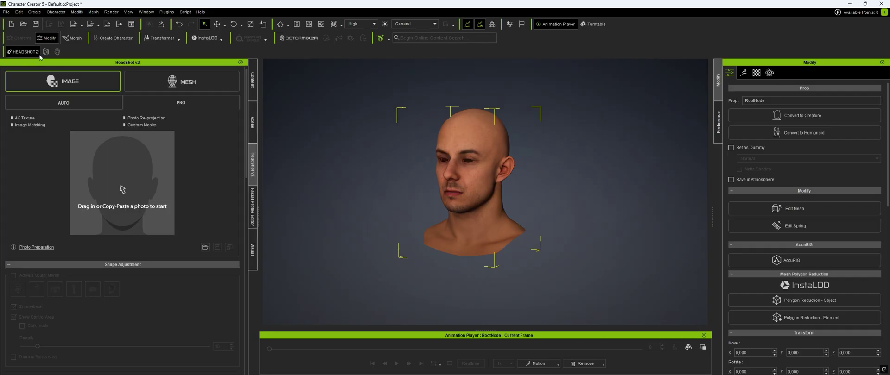
left_click(164, 82)
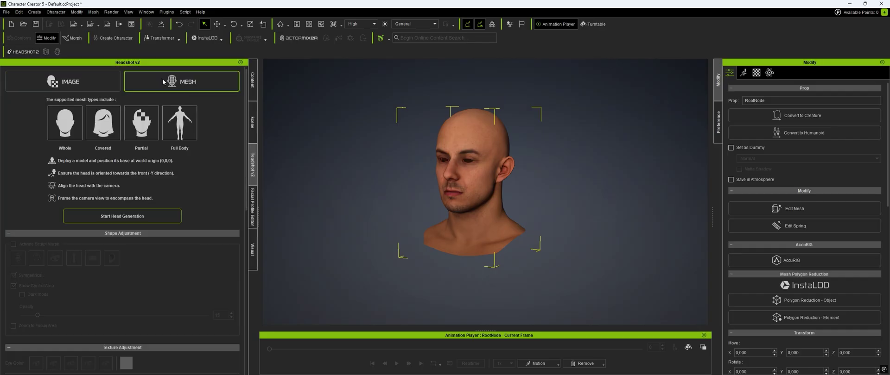
left_click(158, 212)
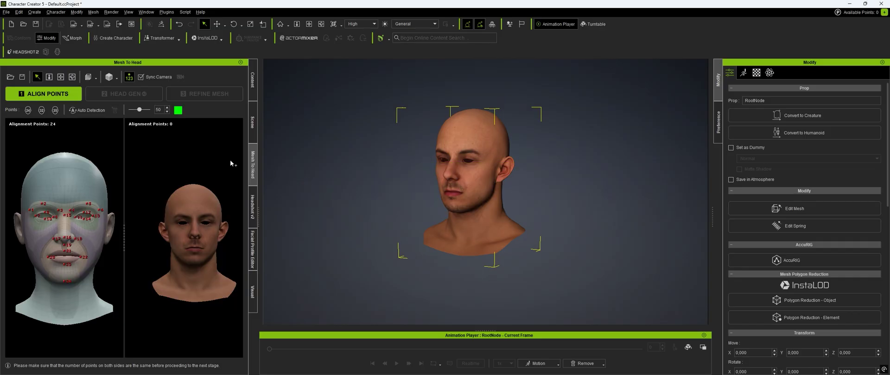
Load the alignment points INI file from the avatar folder, and generate the head mesh through to the Refine Mesh stage.
left_click(10, 77)
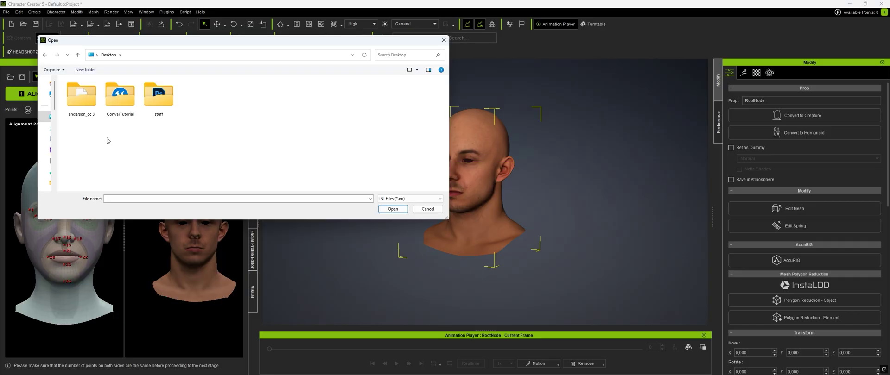
double_click(84, 98)
double_click(87, 100)
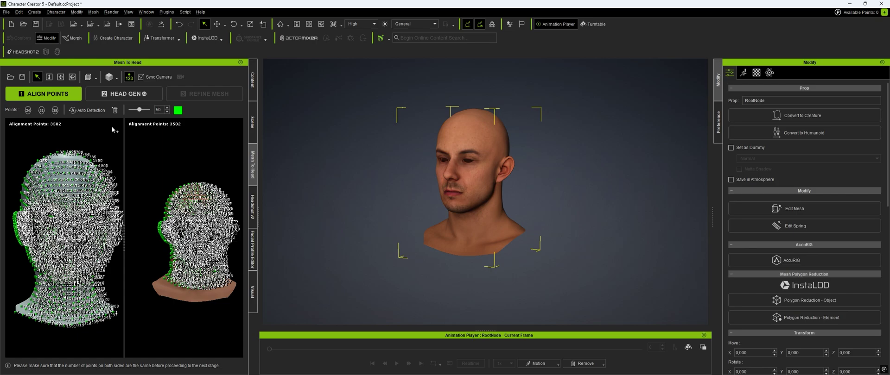
left_click(130, 95)
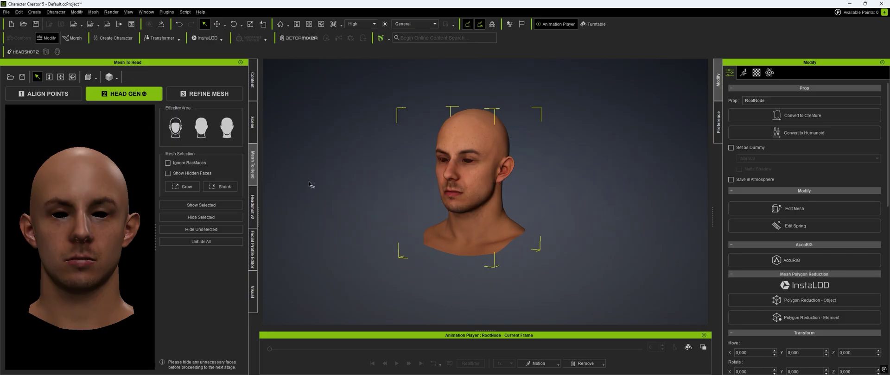
left_click(201, 95)
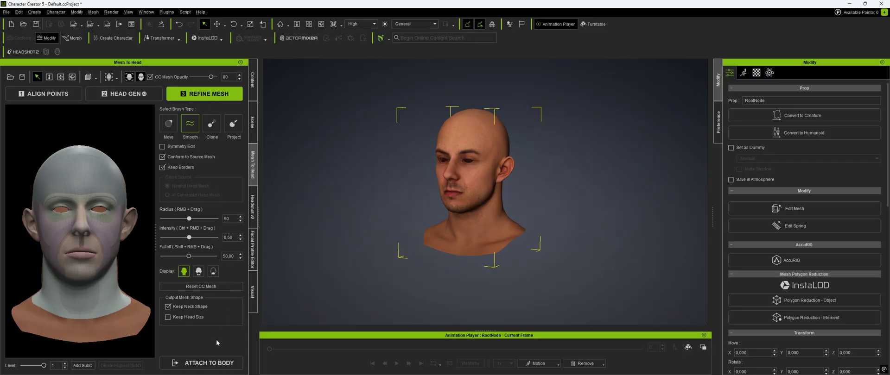
Attach the head to the Male body with a 4096 texture size, and delete the imported head prop.
left_click(213, 364)
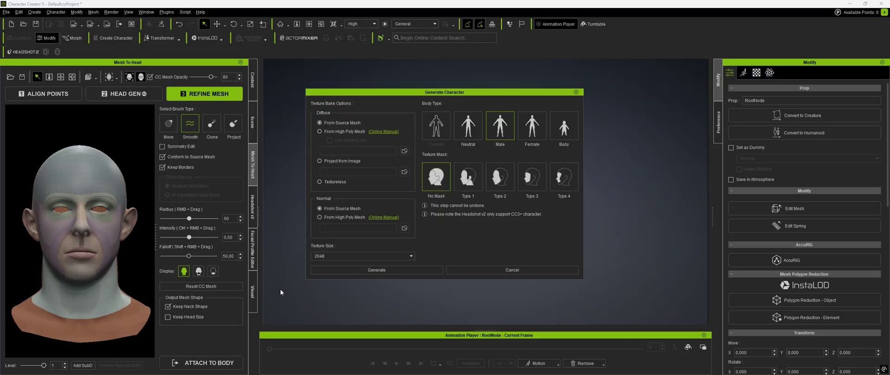
left_click(343, 256)
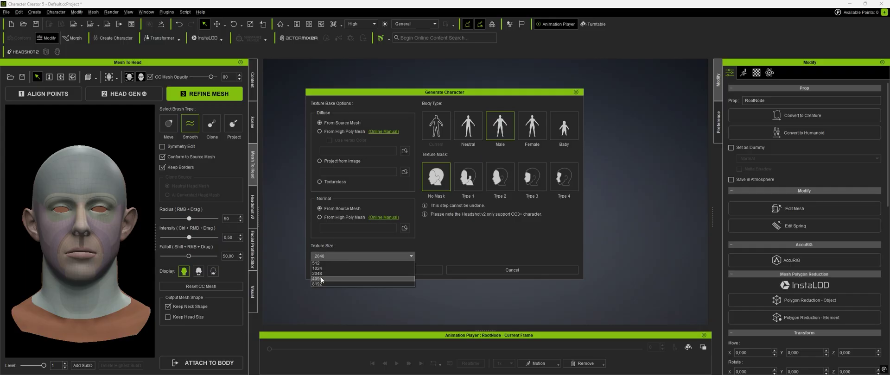
left_click(320, 279)
left_click(349, 268)
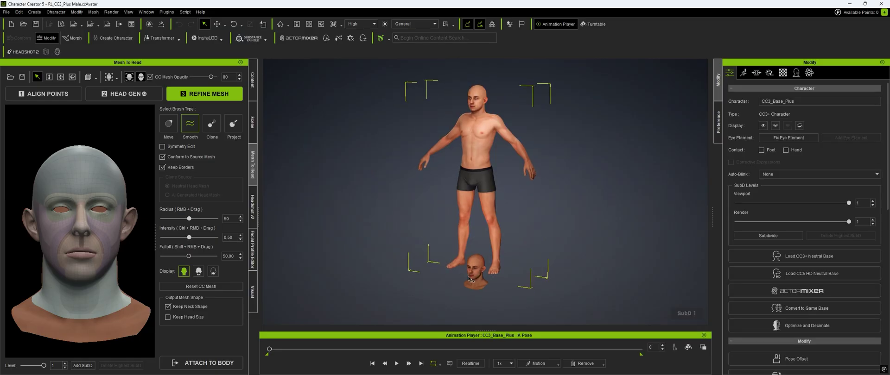
left_click(471, 278)
key("Delete")
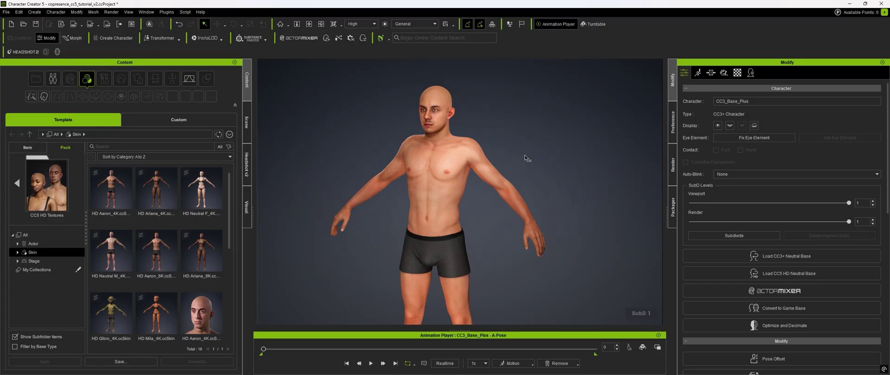
Convert the character's facial profile from CC4 Extended to CC5 HD without saving the old profile, and exit expression editing.
left_click(146, 12)
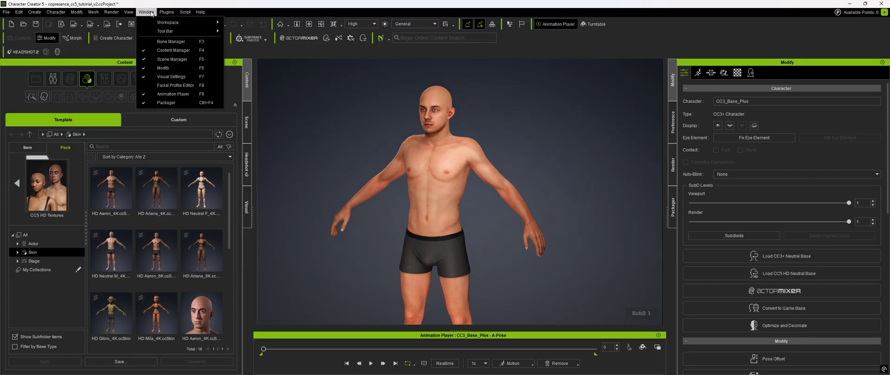
left_click(201, 86)
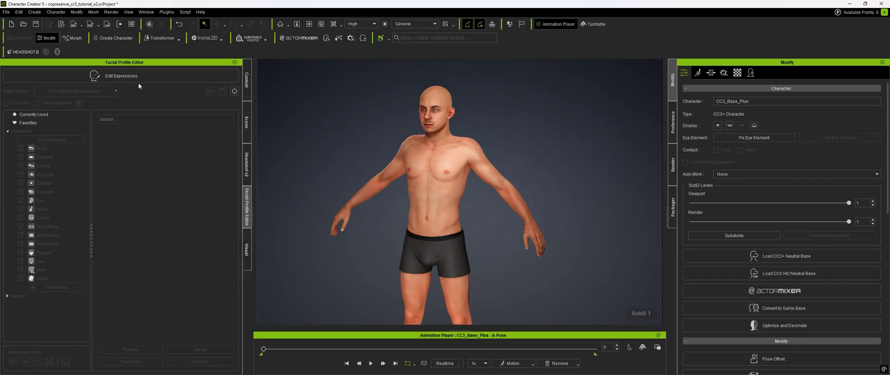
left_click(125, 76)
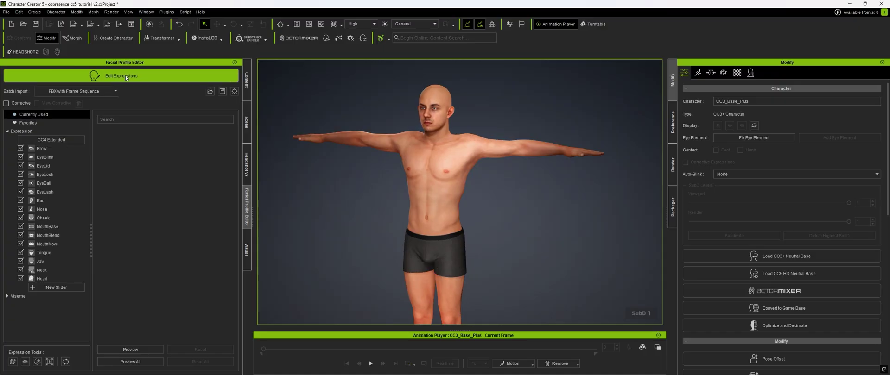
left_click(67, 140)
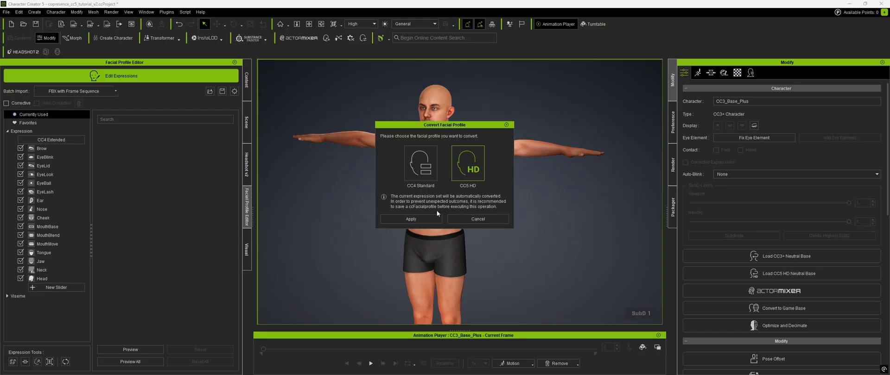
left_click(424, 219)
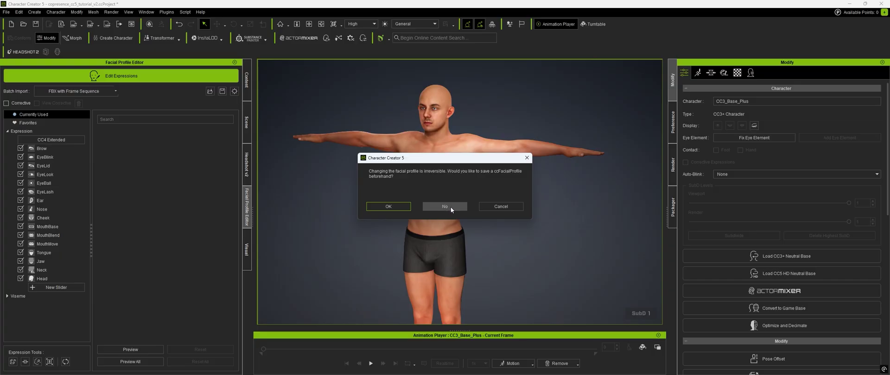
left_click(444, 206)
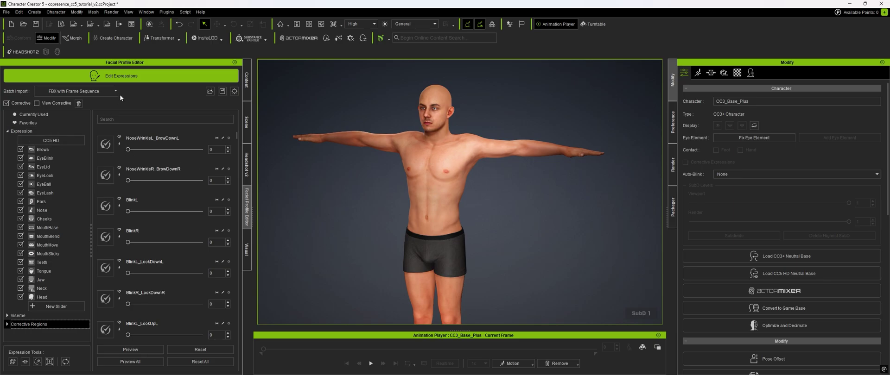
left_click(143, 76)
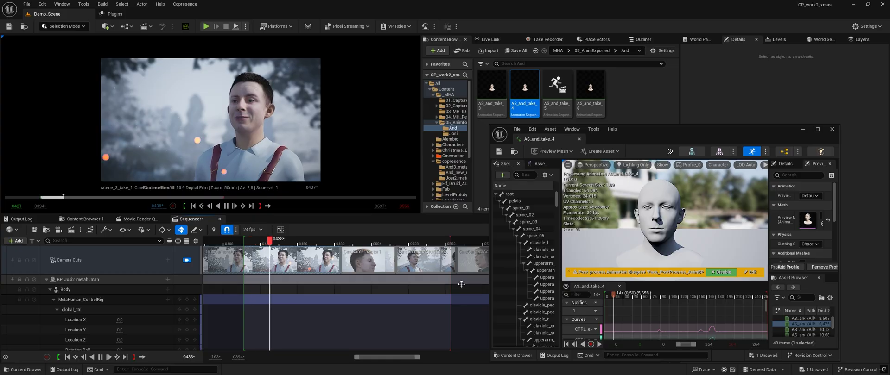
Switch to Unreal Engine, check the installed Reallusion plugins, and export the AS_and_take_4 animation as CC/iC facial animation.
left_click_drag(613, 293, 690, 299)
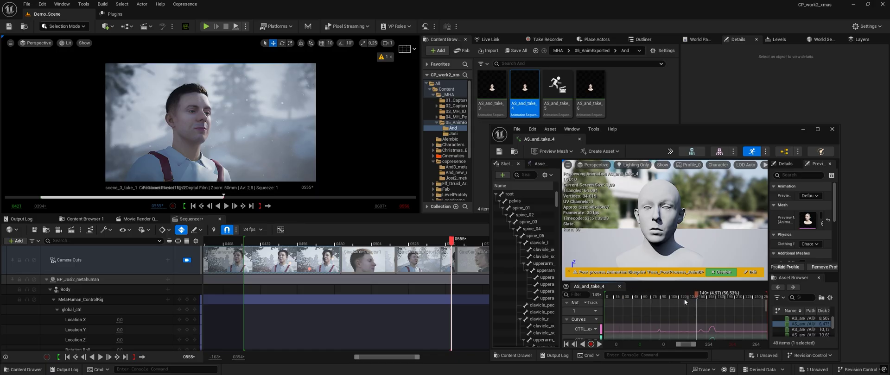
left_click(116, 14)
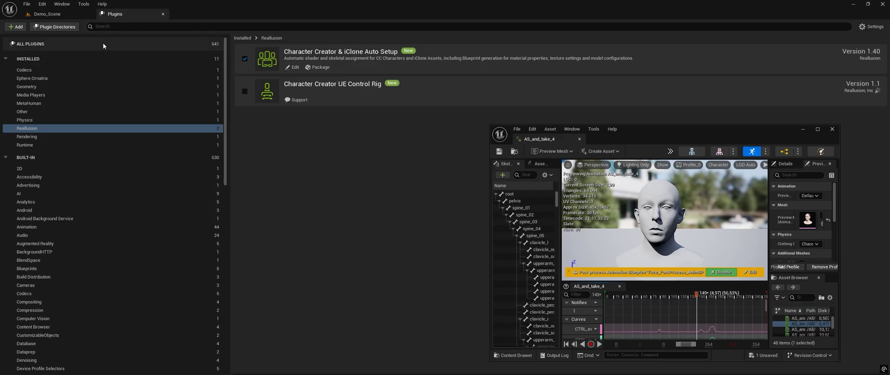
left_click(59, 16)
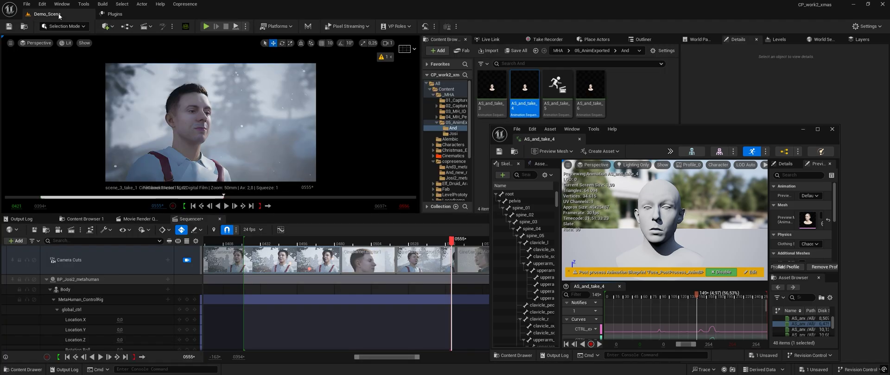
right_click(529, 88)
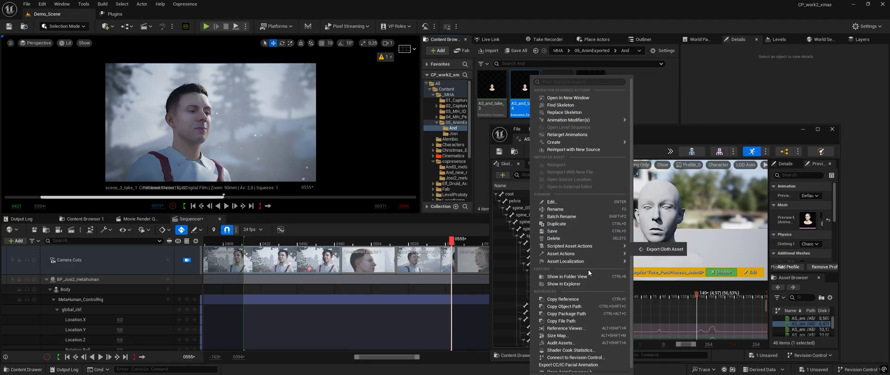
left_click(568, 361)
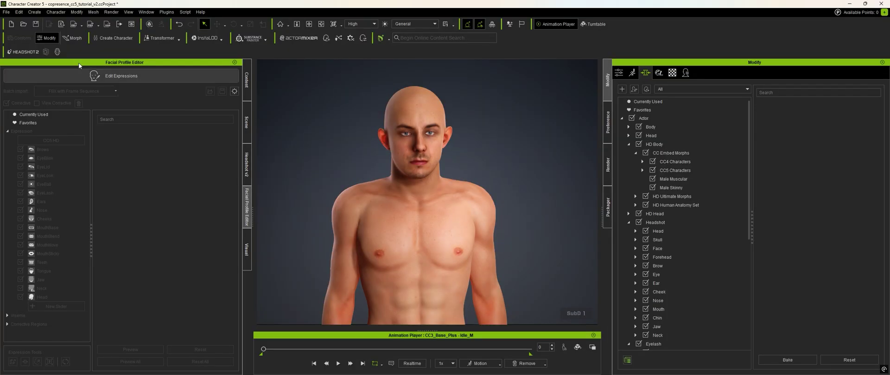
In Character Creator 5, import the MetaHuman Animator facial animation CSV from the Desktop with head rotations, and play it on the character.
left_click(6, 12)
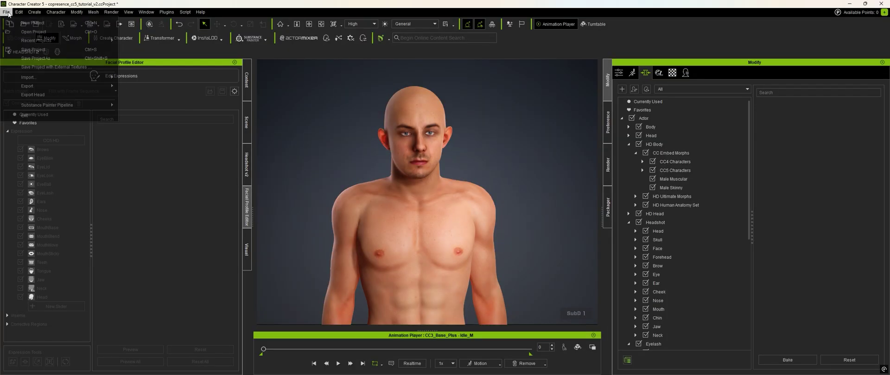
mouse_move(101, 78)
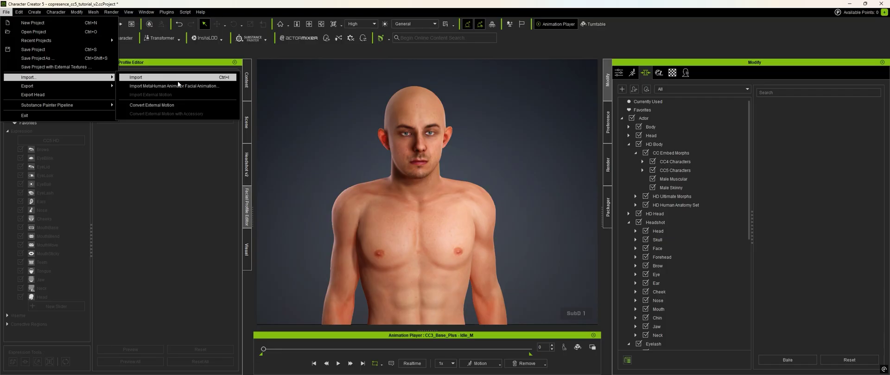
left_click(203, 86)
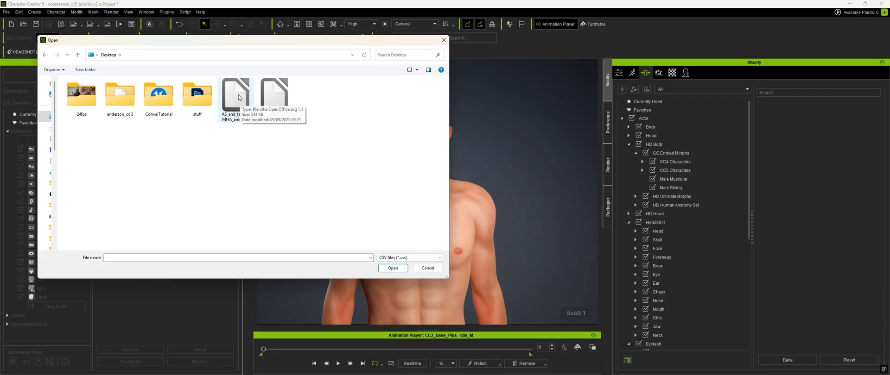
left_click(244, 122)
left_click(395, 270)
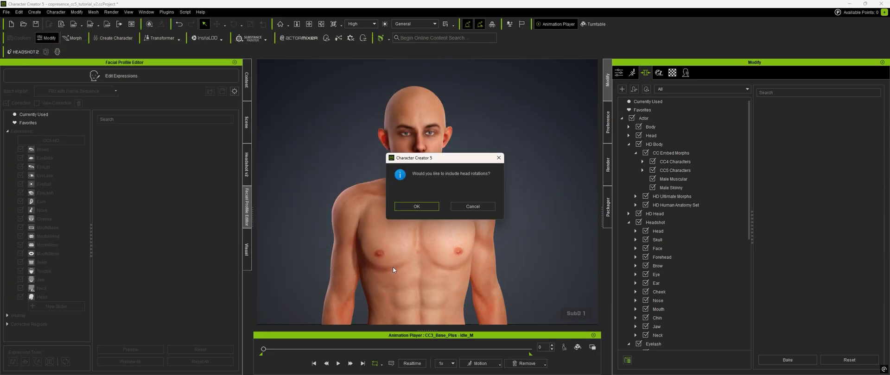
left_click(408, 207)
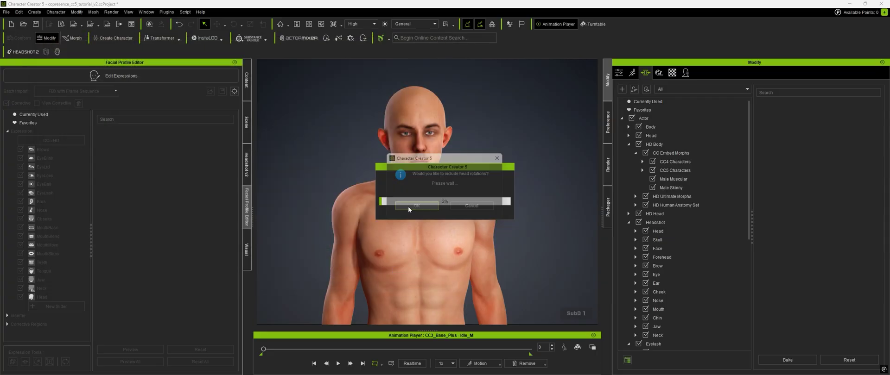
left_click(338, 364)
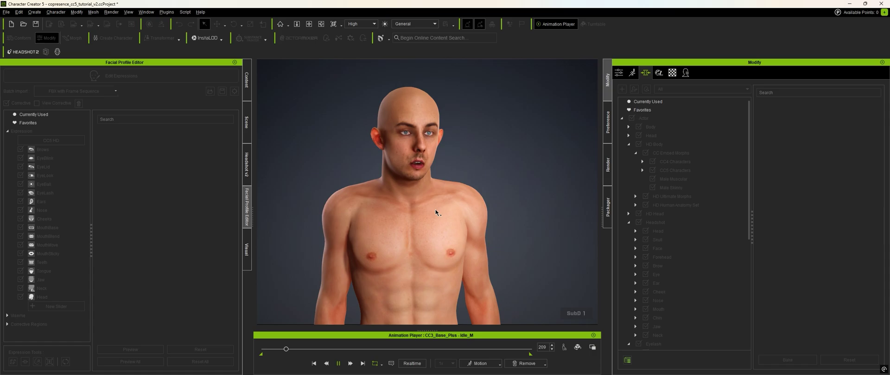
right_click_drag(401, 214, 552, 200)
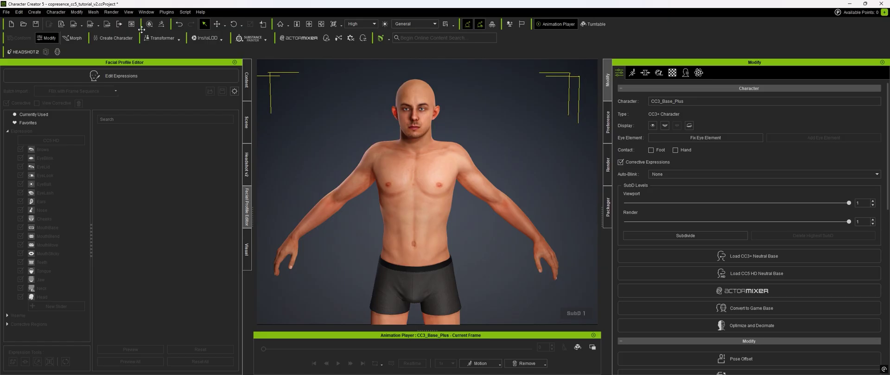
Try the HD Male Skinny Body morph at 30 and the Male Skinny Back morph from CC Embed Morphs.
left_click(147, 12)
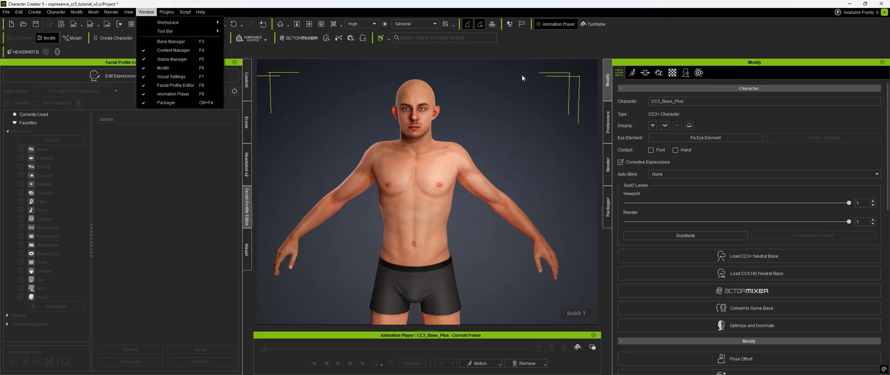
left_click(610, 88)
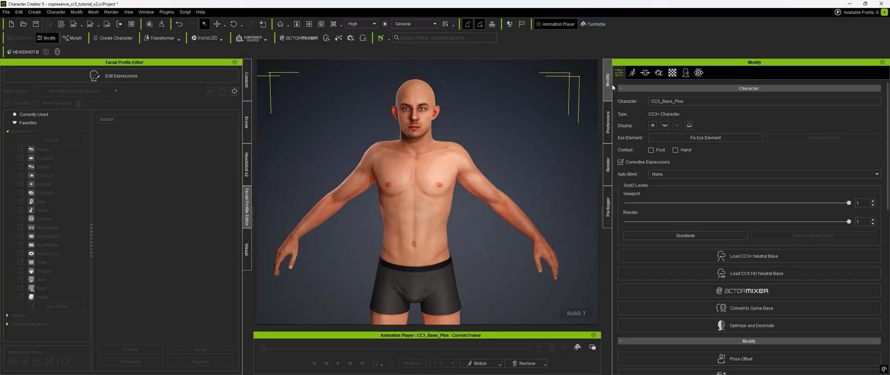
left_click(645, 74)
left_click(629, 144)
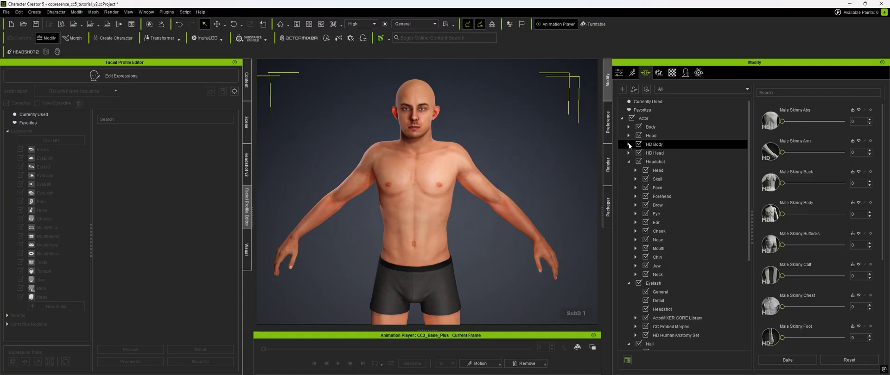
left_click(636, 153)
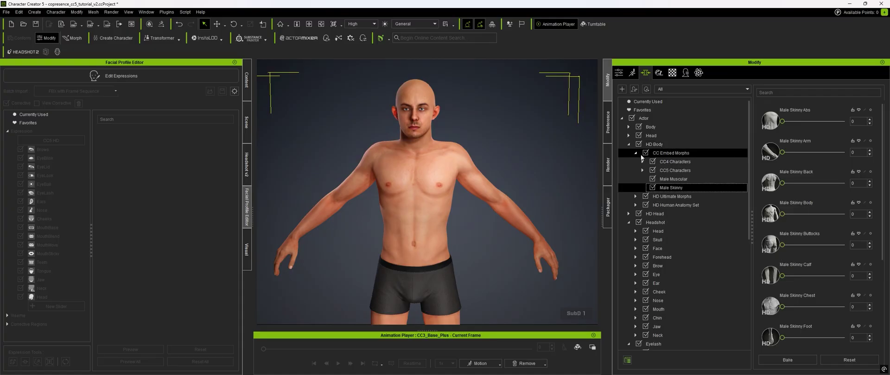
left_click(677, 189)
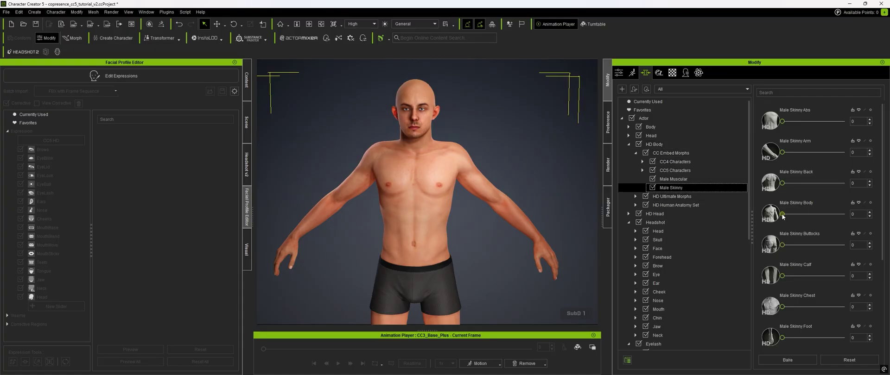
left_click_drag(783, 216, 799, 221)
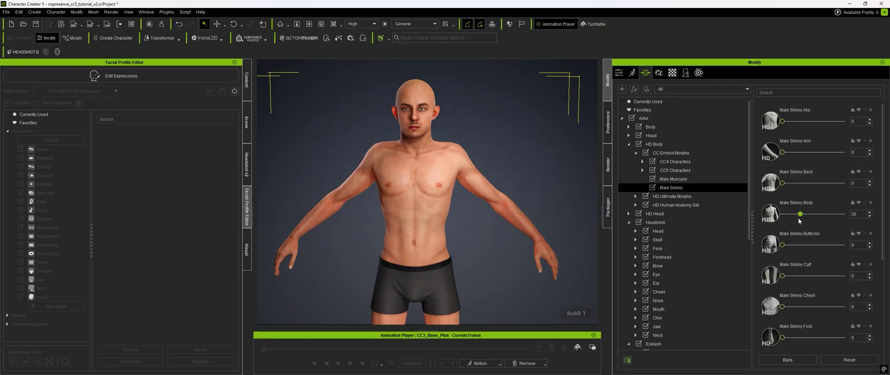
mouse_move(782, 184)
left_mouse_down()
mouse_move(857, 186)
mouse_move(782, 184)
left_mouse_up()
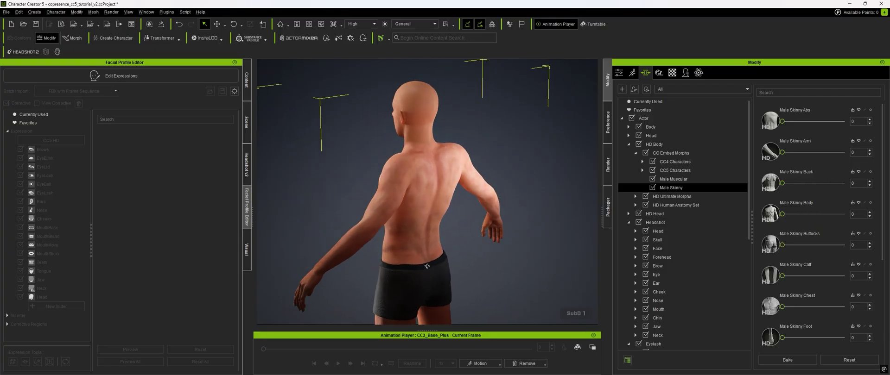
Set the HD Male Muscular Body morph to 18 and the Male Muscular Abs morph to 59.
left_click(677, 179)
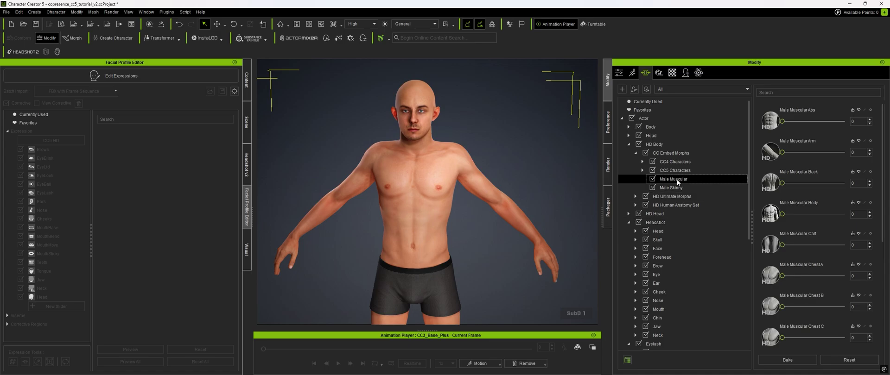
left_click_drag(782, 214, 811, 216)
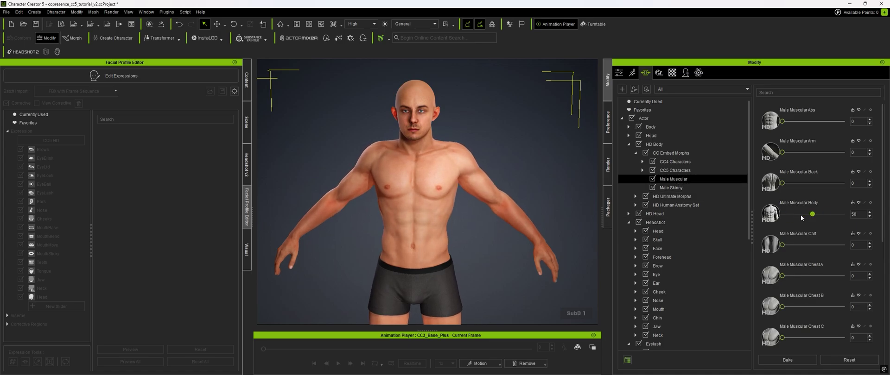
scroll(447, 218, "up", 5)
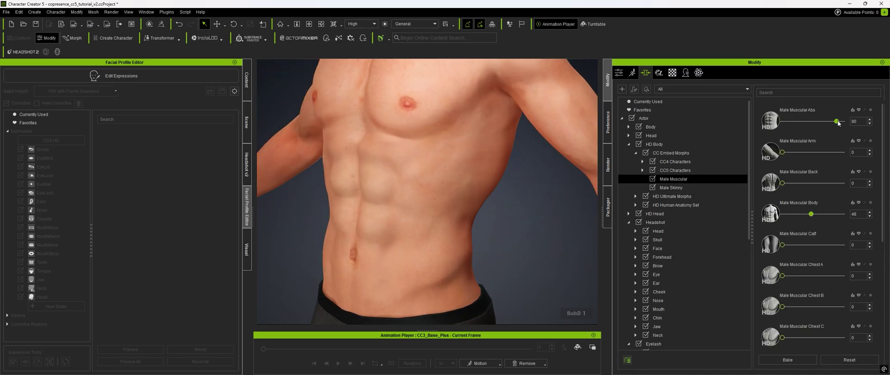
scroll(476, 206, "down", 5)
left_click_drag(810, 214, 792, 214)
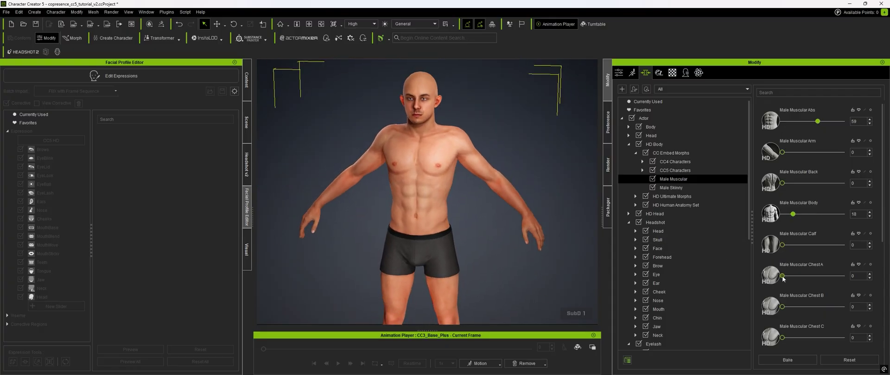
Try the Male Muscular Chest A and Male Muscular Shoulder morphs on the character.
left_click_drag(824, 278, 781, 277)
left_click_drag(881, 217, 885, 320)
mouse_move(783, 282)
left_mouse_down()
mouse_move(818, 281)
mouse_move(785, 287)
left_mouse_up()
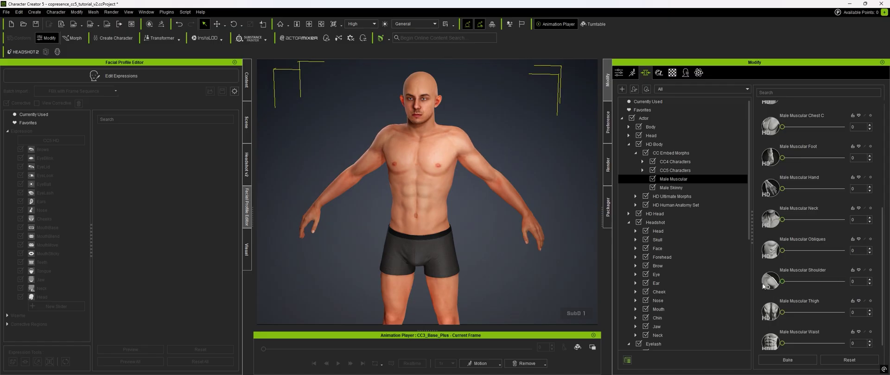
Adjust the character's body shape with the HD Body morphs of the CC5 Characters set.
left_click(675, 170)
left_click_drag(783, 121, 776, 135)
left_click_drag(783, 245, 833, 246)
Add canvas shoes and the Classic short hair to the clothed character.
scroll(459, 178, "down", 3)
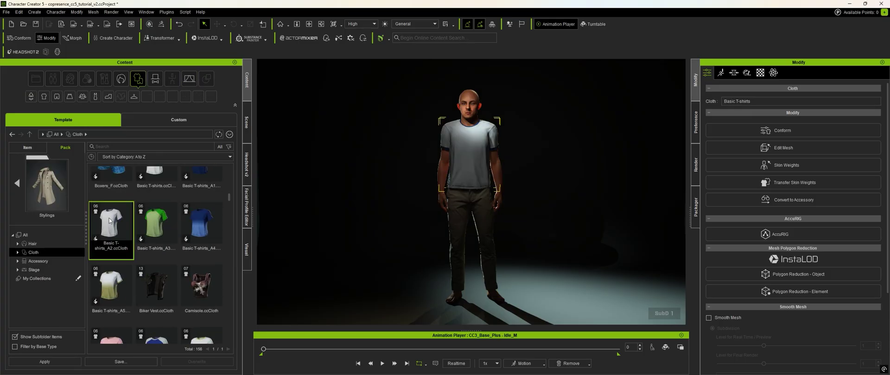
double_click(158, 190)
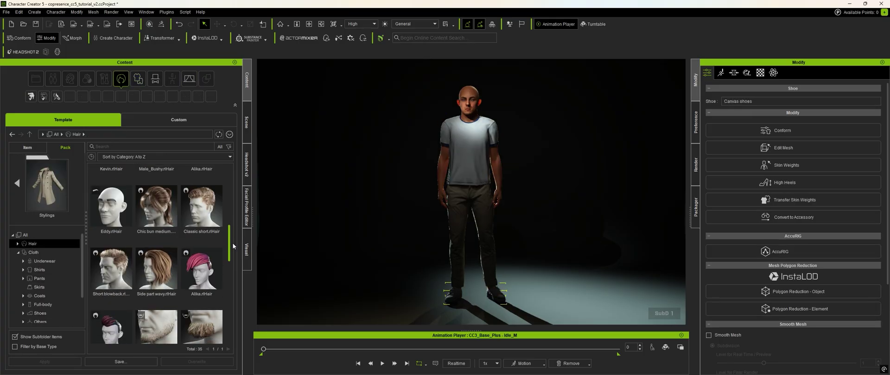
double_click(202, 234)
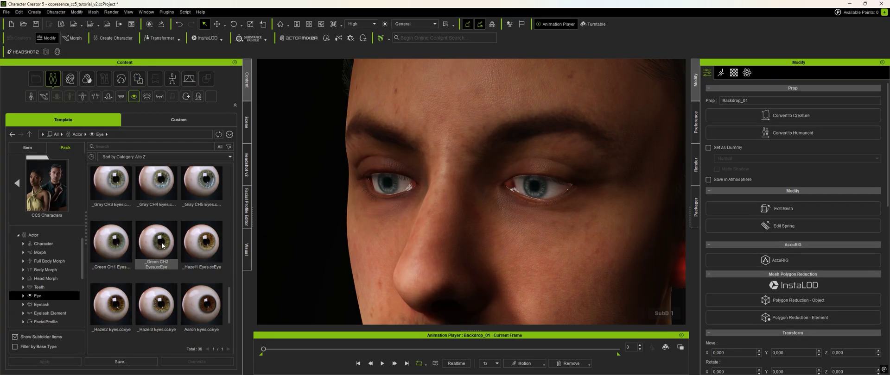
Replace the character's eyes with the _Green CH2 Eyes preset and inspect the new iris up close.
double_click(156, 249)
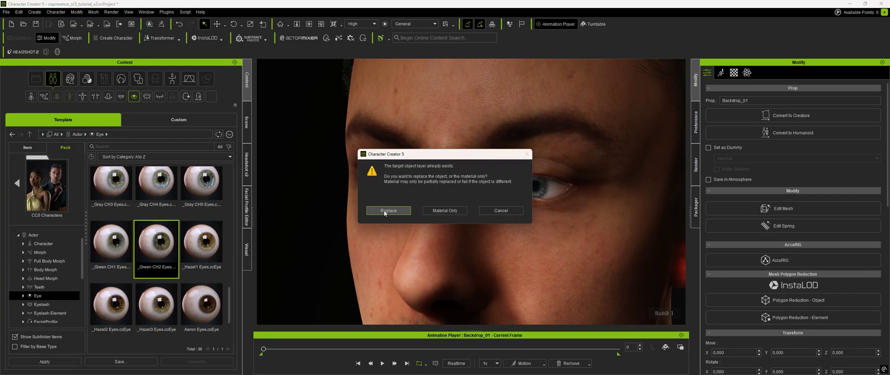
left_click(383, 210)
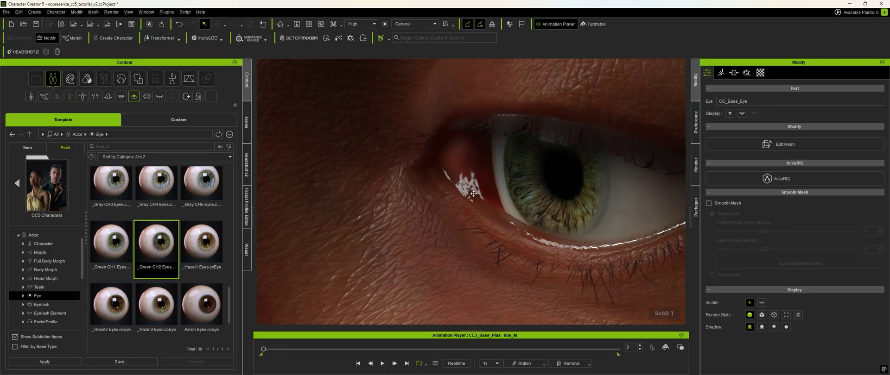
middle_click_drag(473, 194, 480, 178)
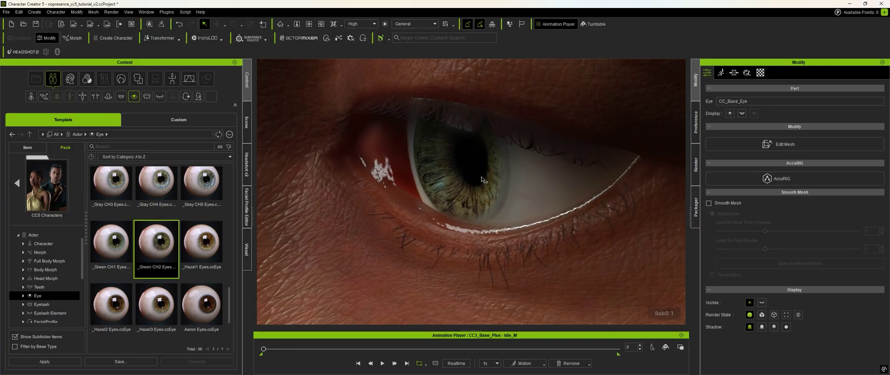
scroll(482, 180, "down", 5)
right_click_drag(482, 180, 464, 160)
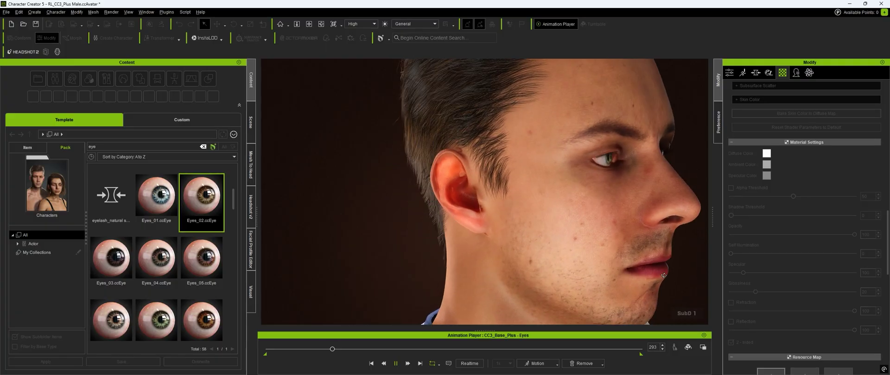
scroll(527, 260, "down", 3)
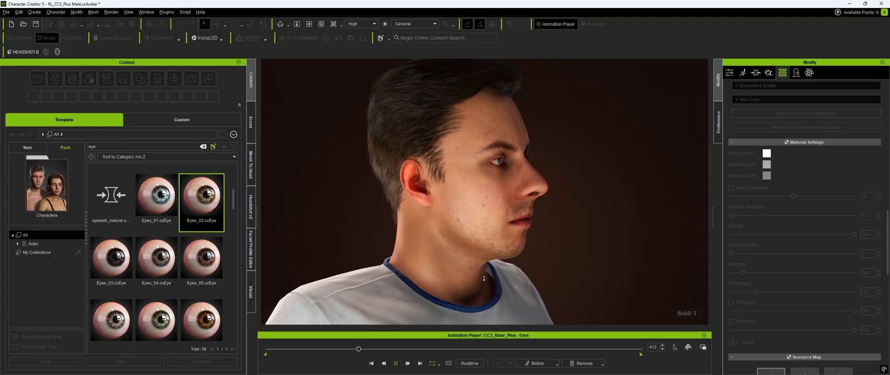